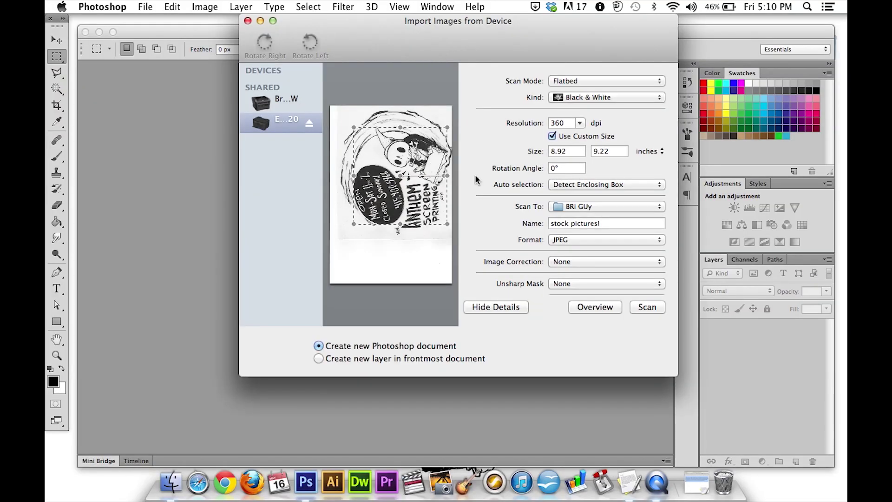
# - Enlarge the scan marquee so it covers the whole skeleton drawing
pyautogui.click(144, 7)
pyautogui.moveTo(353, 128); pyautogui.dragTo(327, 104)
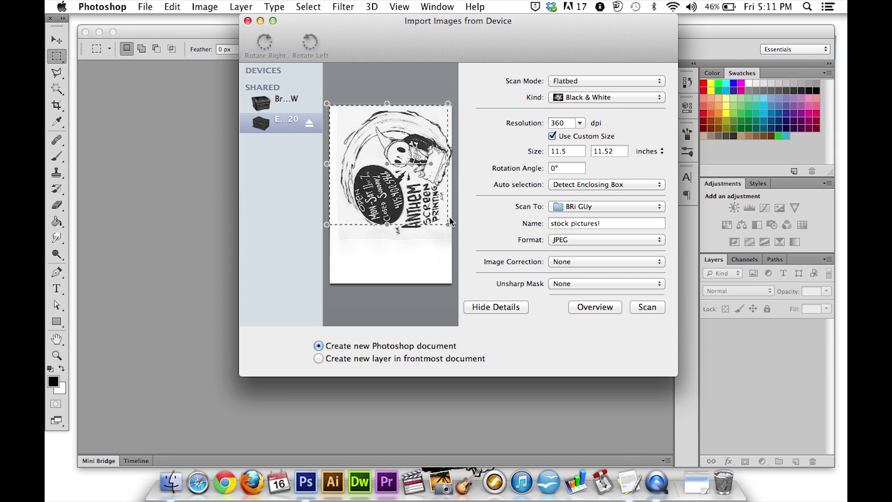
pyautogui.moveTo(448, 224); pyautogui.dragTo(454, 241)
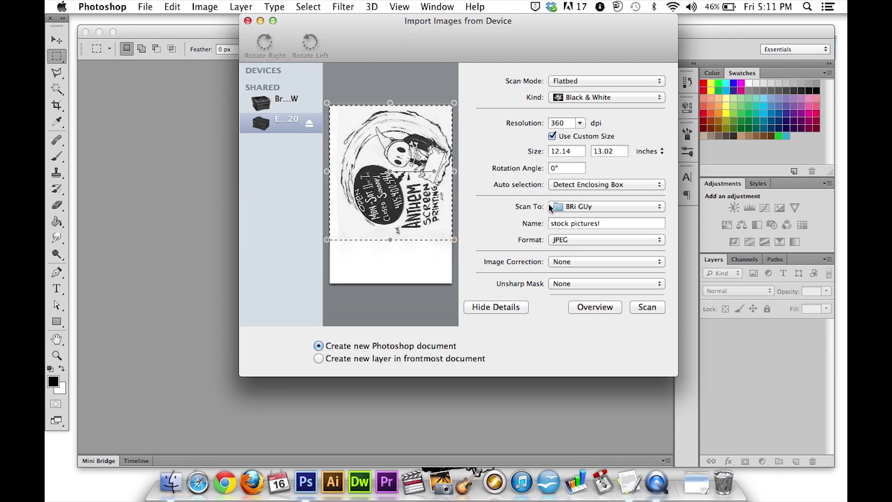
# - Set the scan resolution to 300 dpi, name the file skeeter, and start scanning
pyautogui.click(580, 124)
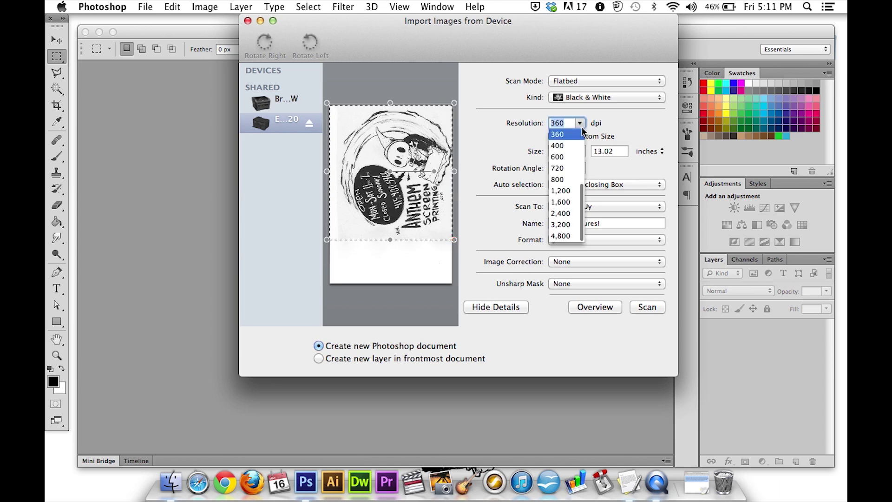
pyautogui.click(569, 121)
pyautogui.write('0')
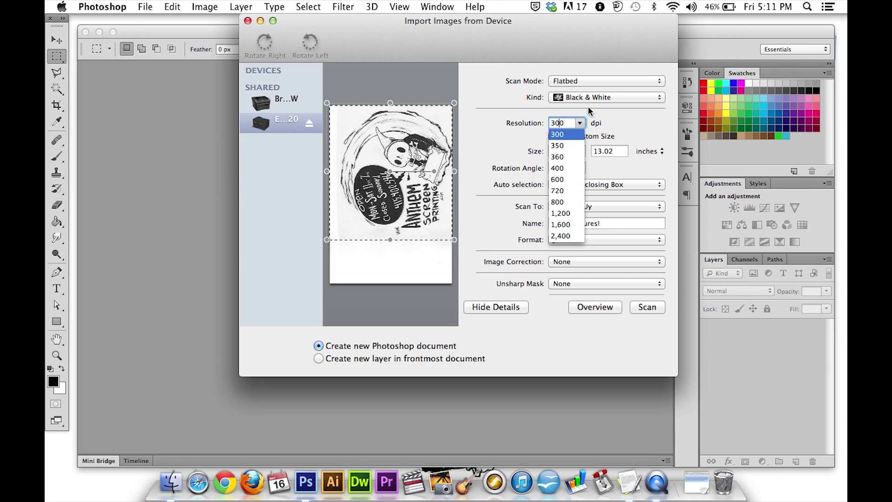
pyautogui.click(635, 126)
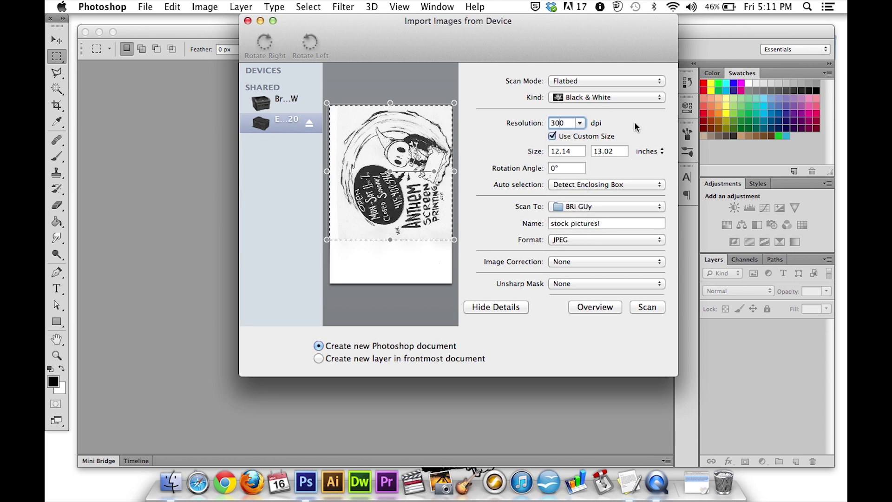
pyautogui.tripleClick(591, 223)
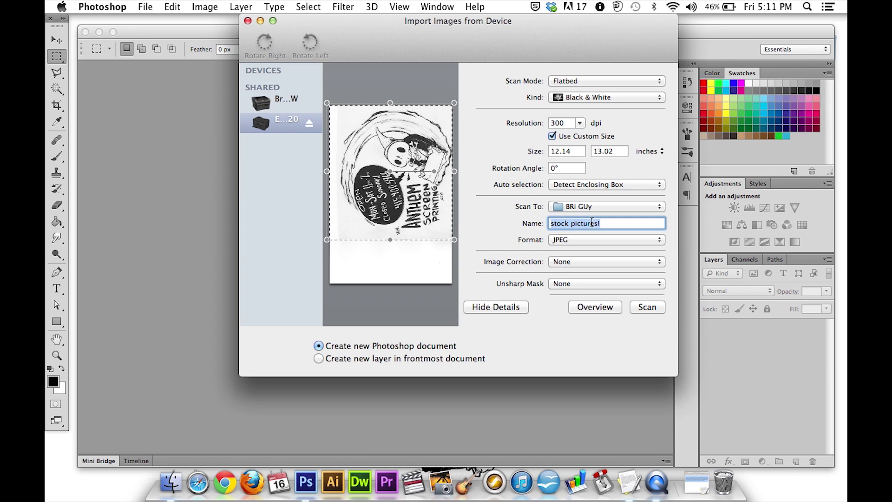
pyautogui.write('skeeter')
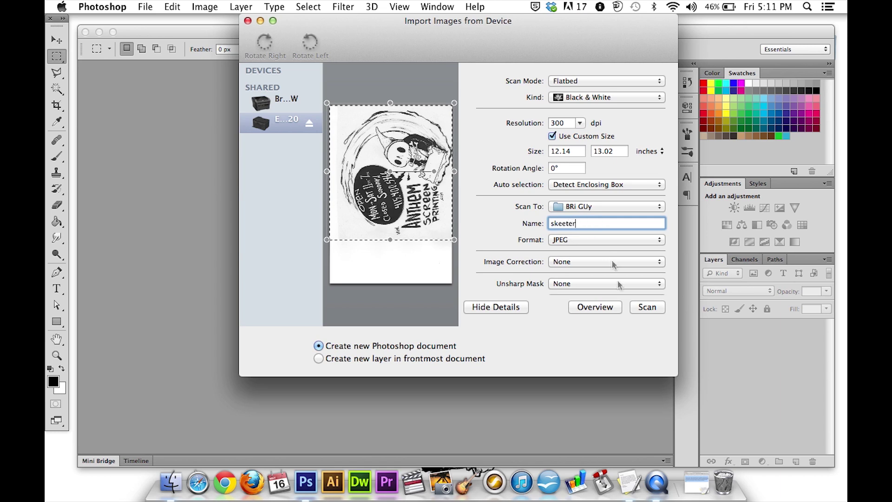
pyautogui.click(646, 307)
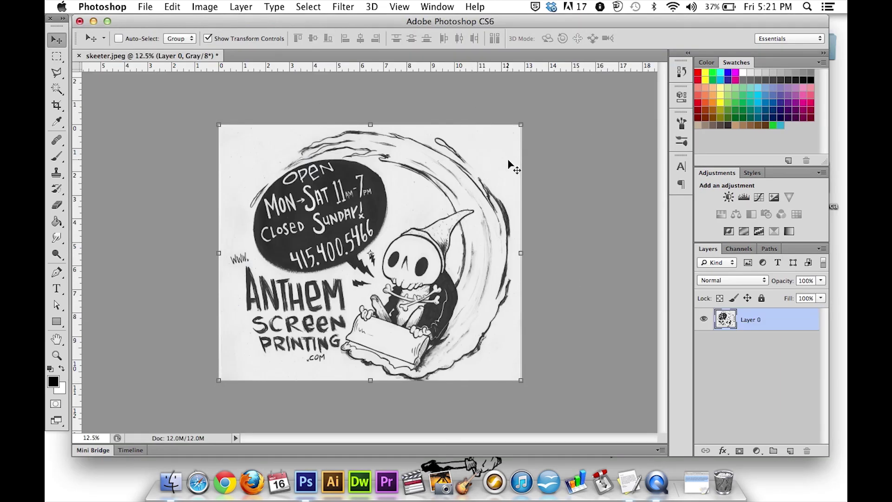
pyautogui.press('super+equal')
pyautogui.press('super+equal')
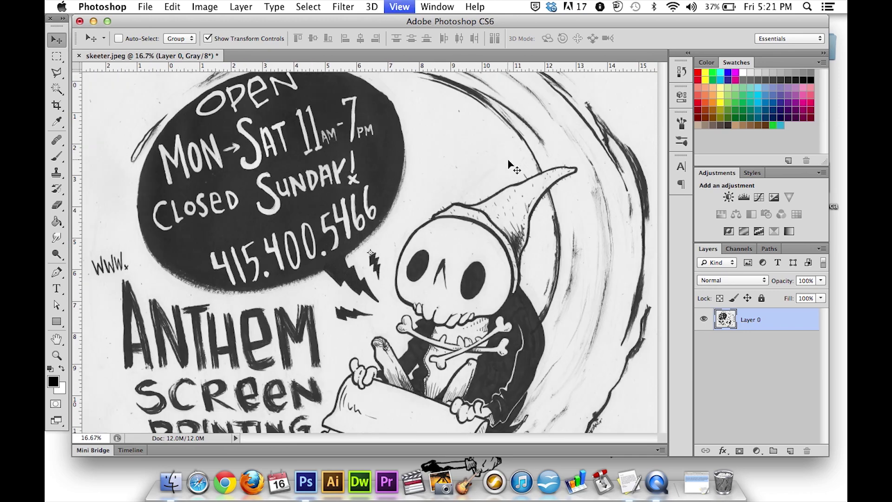
pyautogui.press('super+equal')
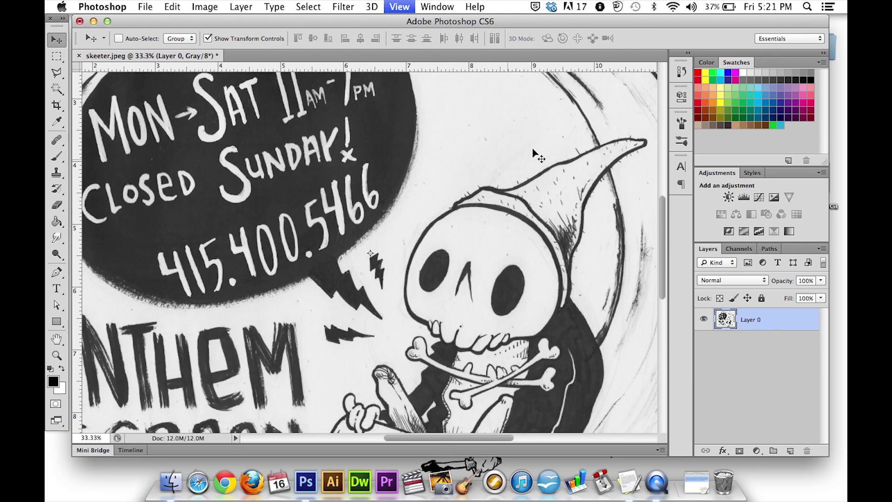
pyautogui.press('super+equal')
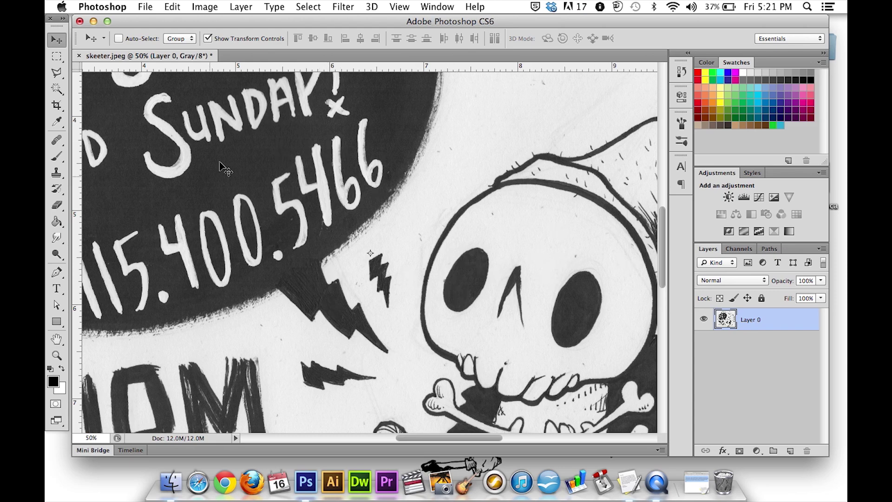
pyautogui.press('super+minus')
pyautogui.press('super+minus')
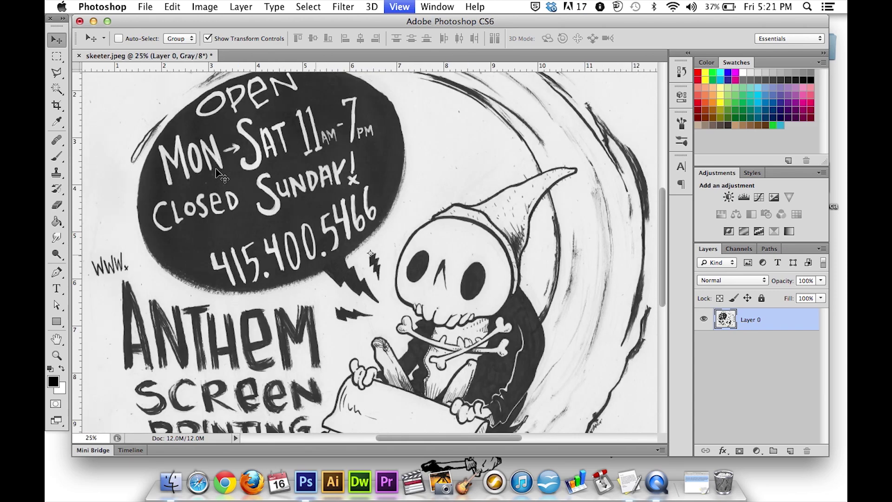
pyautogui.press('super+minus')
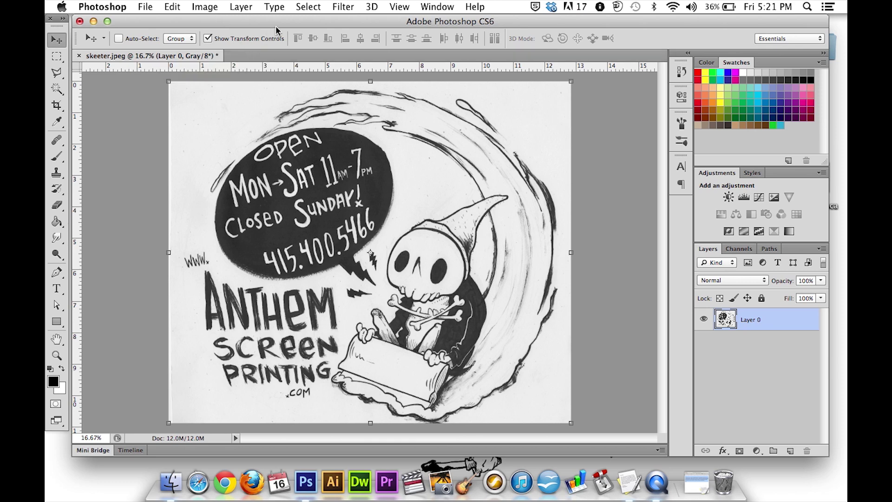
pyautogui.click(201, 6)
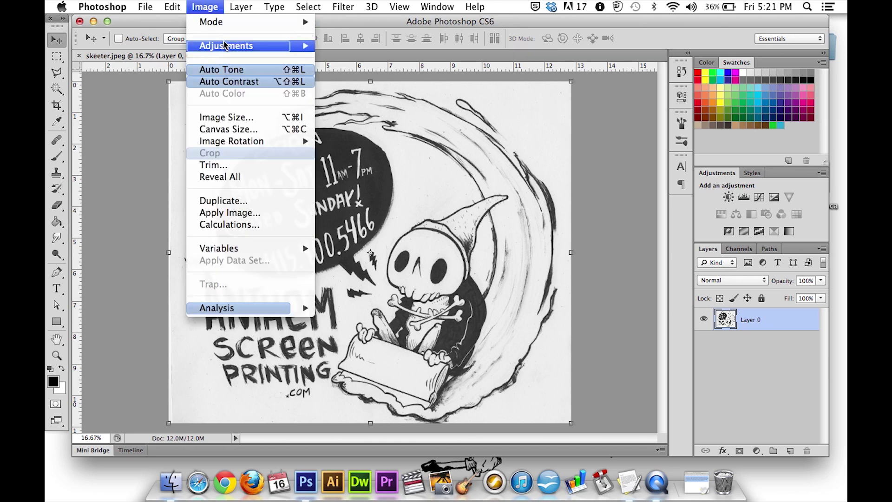
# - Apply Levels with the black input at 49 and the white input at 217
pyautogui.moveTo(232, 45)
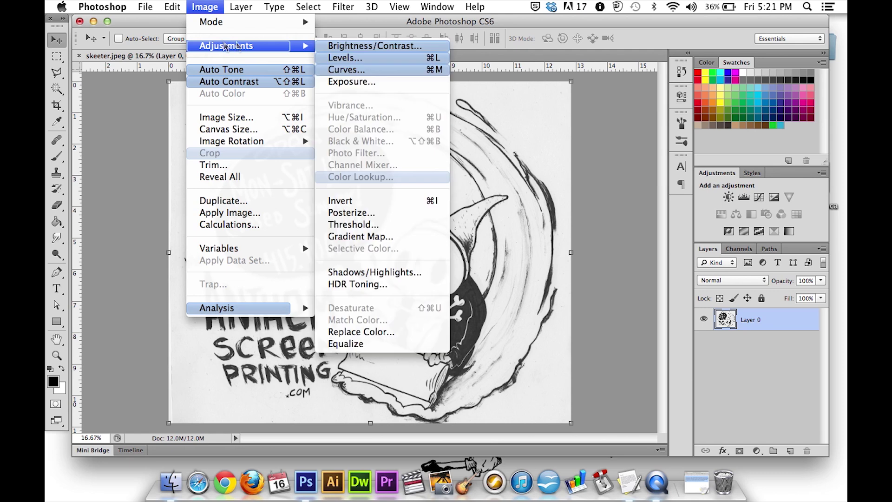
pyautogui.click(358, 59)
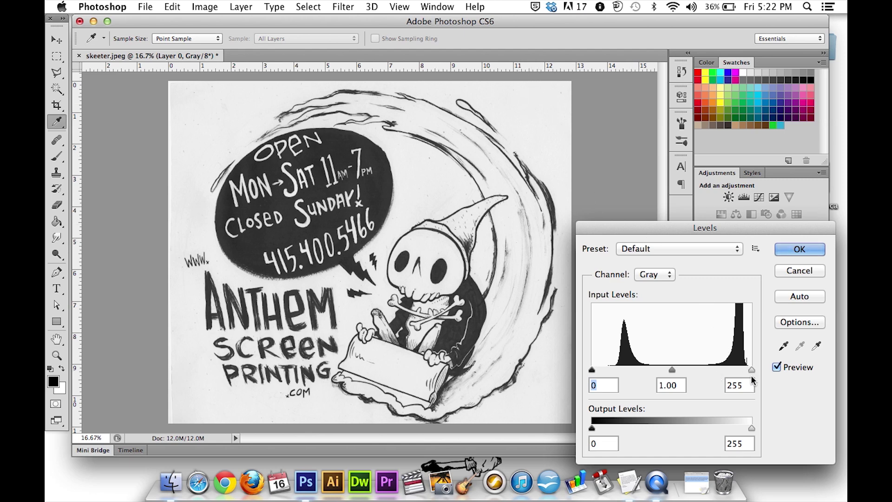
pyautogui.moveTo(751, 370); pyautogui.dragTo(727, 370)
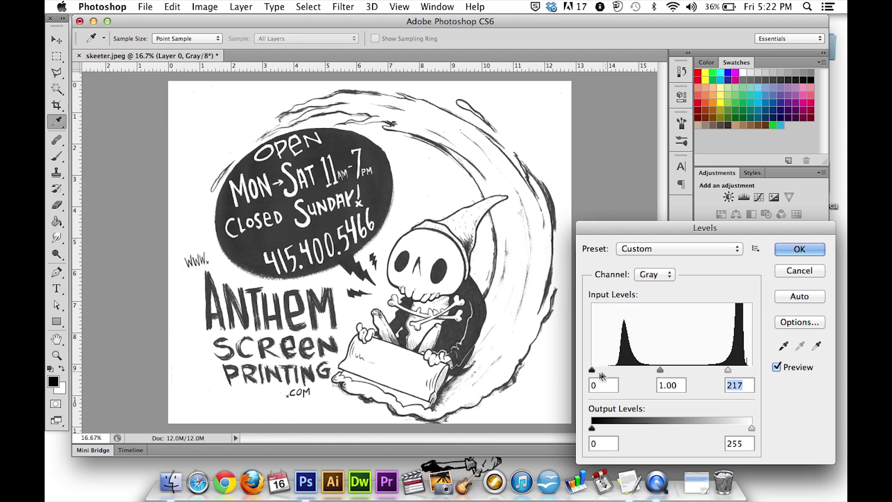
pyautogui.moveTo(591, 370); pyautogui.dragTo(623, 370)
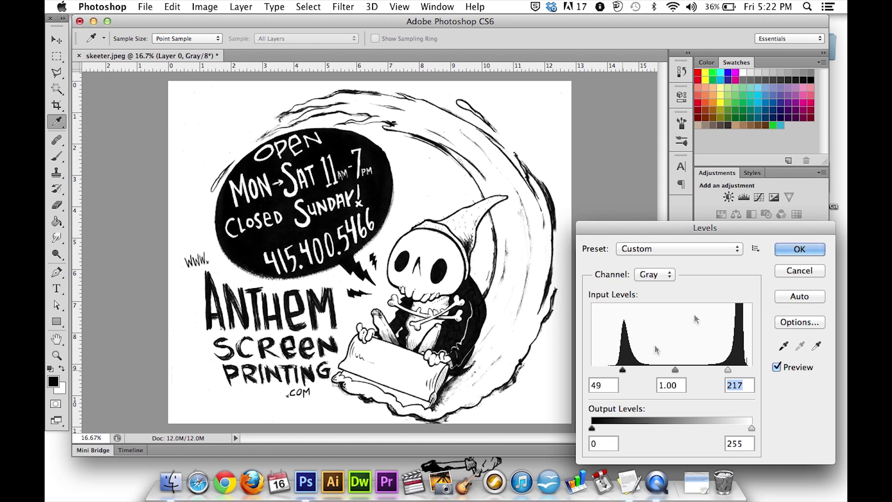
pyautogui.click(785, 252)
pyautogui.press('v')
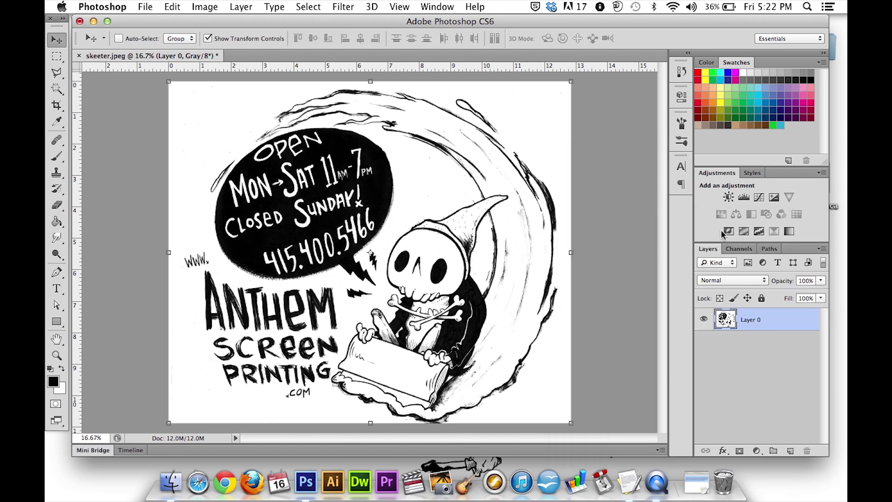
pyautogui.press('super+equal')
pyautogui.press('super+equal')
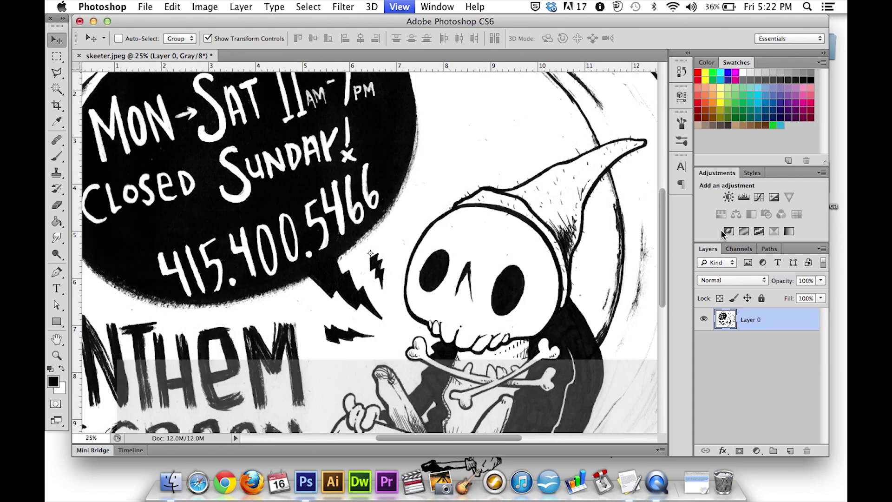
pyautogui.press('super+equal')
pyautogui.press('super+equal')
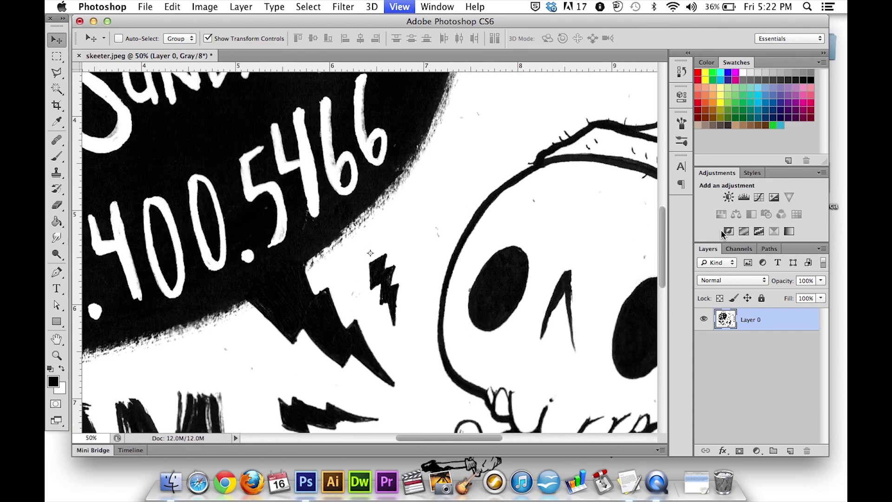
pyautogui.press('super+equal')
pyautogui.press('super+equal')
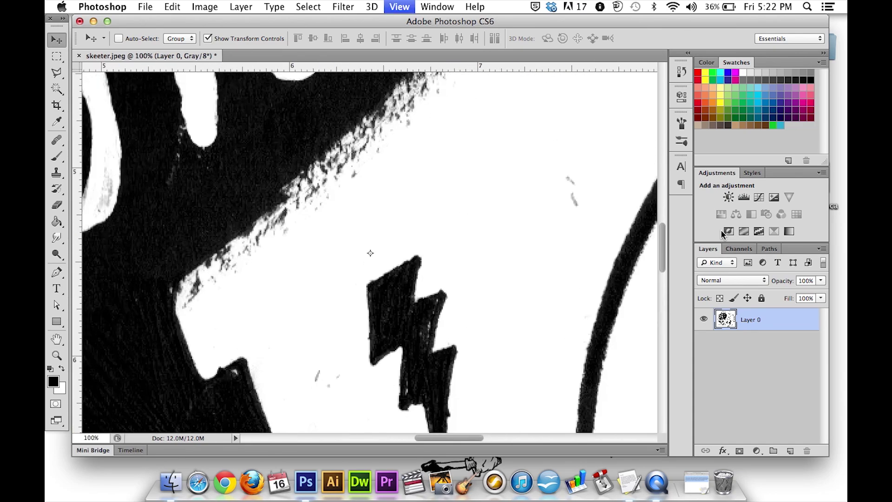
pyautogui.press('super+equal')
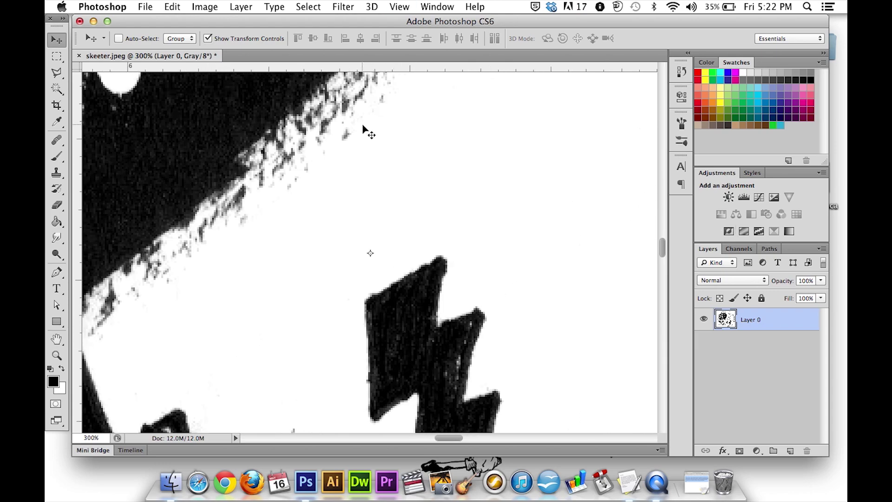
pyautogui.press('super+minus')
pyautogui.press('super+minus')
pyautogui.press('super+minus')
pyautogui.press('super+minus')
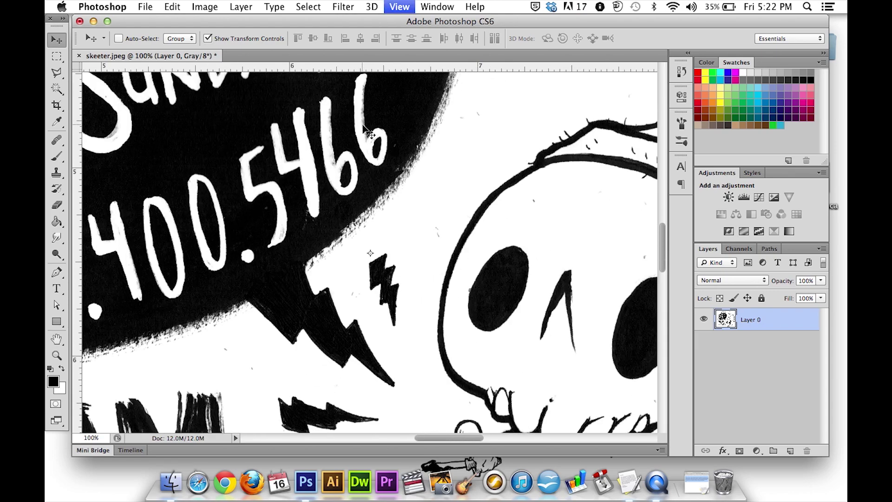
pyautogui.press('super+minus')
pyautogui.press('super+minus')
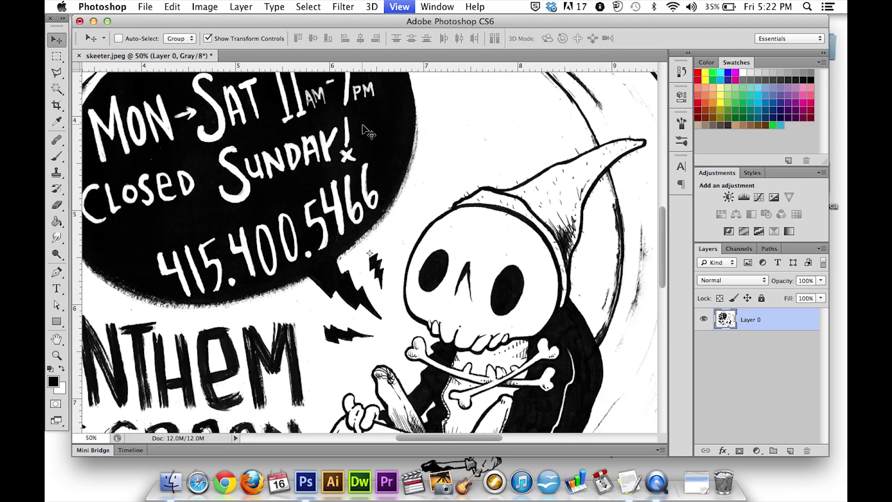
pyautogui.press('super+minus')
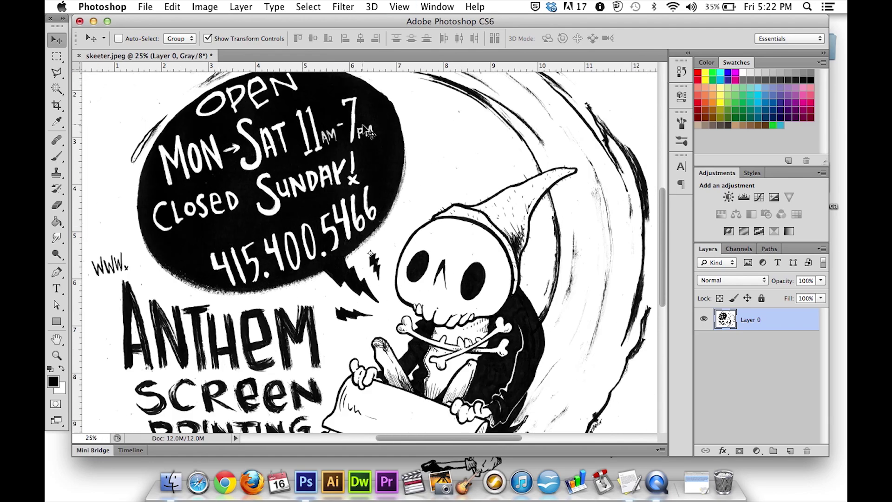
pyautogui.press('super+minus')
# - Apply a Threshold adjustment at level 136 to the skeleton drawing
pyautogui.click(207, 5)
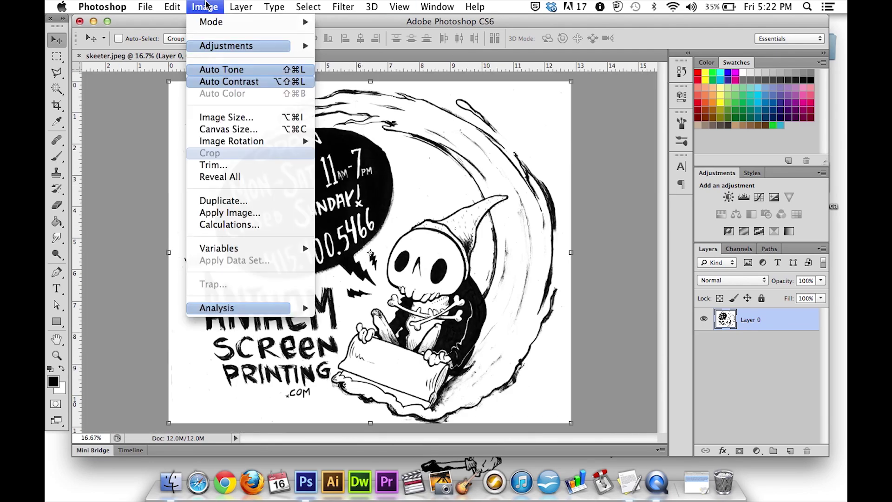
pyautogui.moveTo(297, 45)
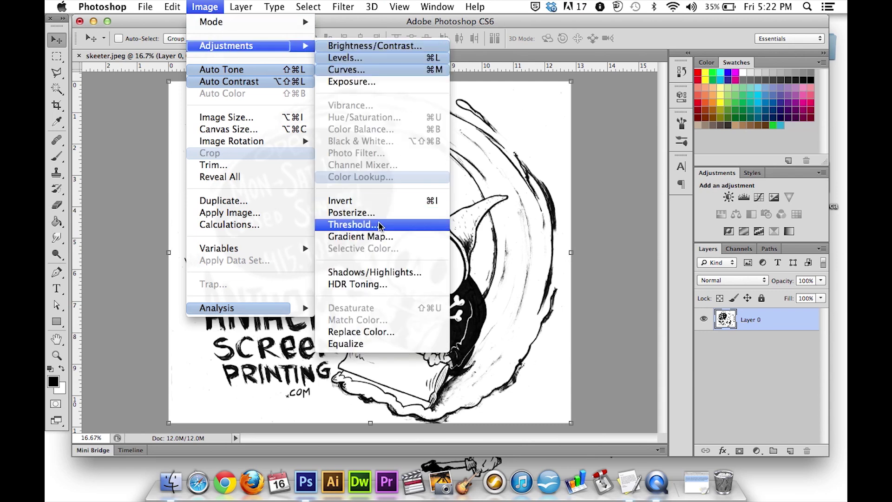
pyautogui.click(353, 225)
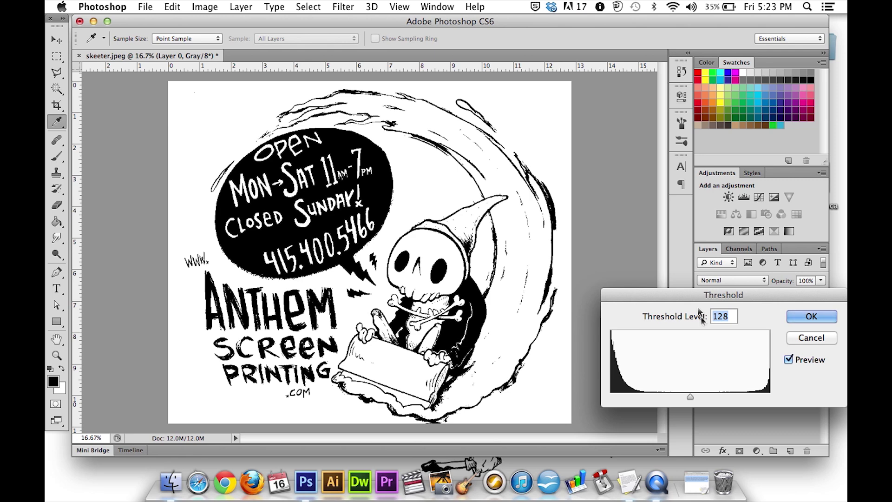
pyautogui.moveTo(691, 396); pyautogui.dragTo(613, 398)
pyautogui.moveTo(741, 398); pyautogui.dragTo(695, 394)
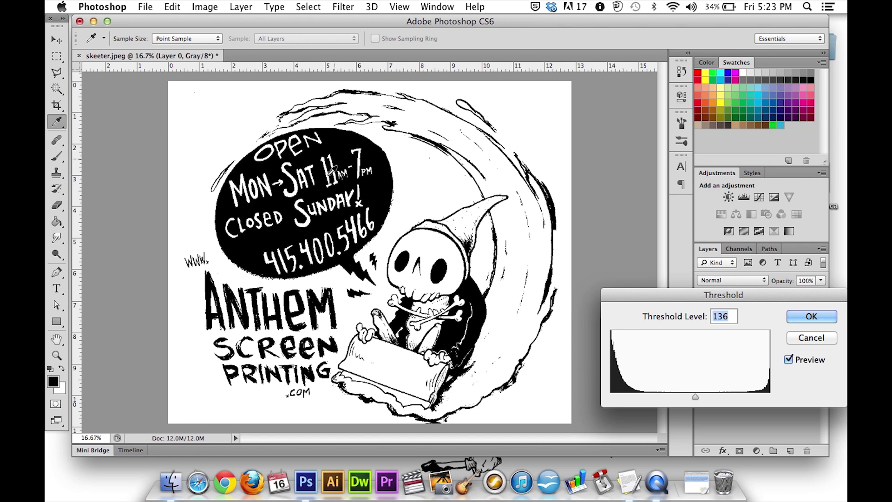
pyautogui.click(810, 316)
pyautogui.press('v')
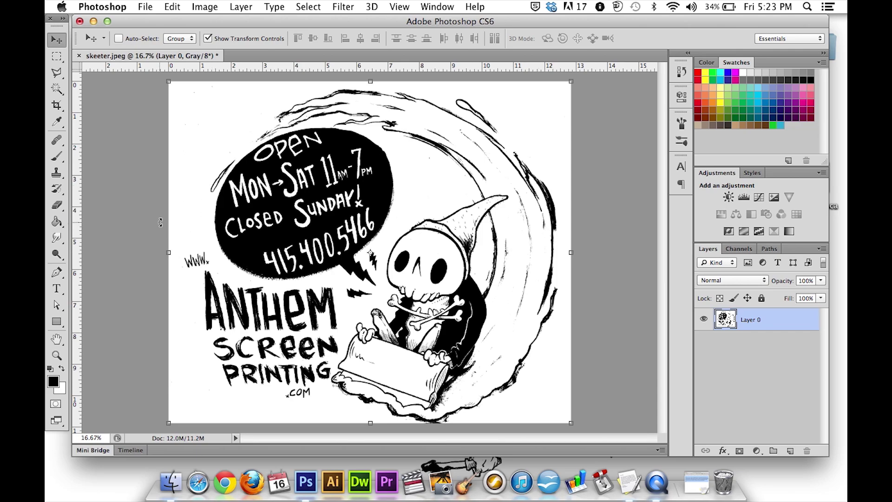
pyautogui.press('super+equal')
pyautogui.press('super+equal')
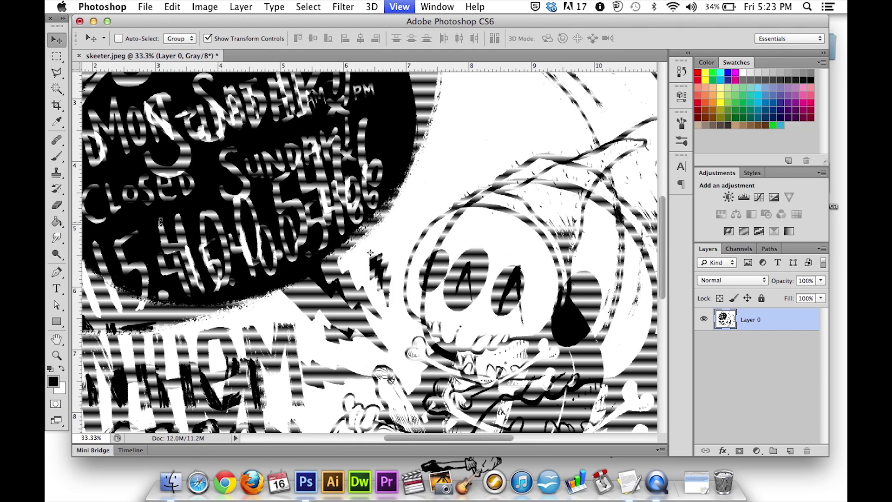
pyautogui.press('super+equal')
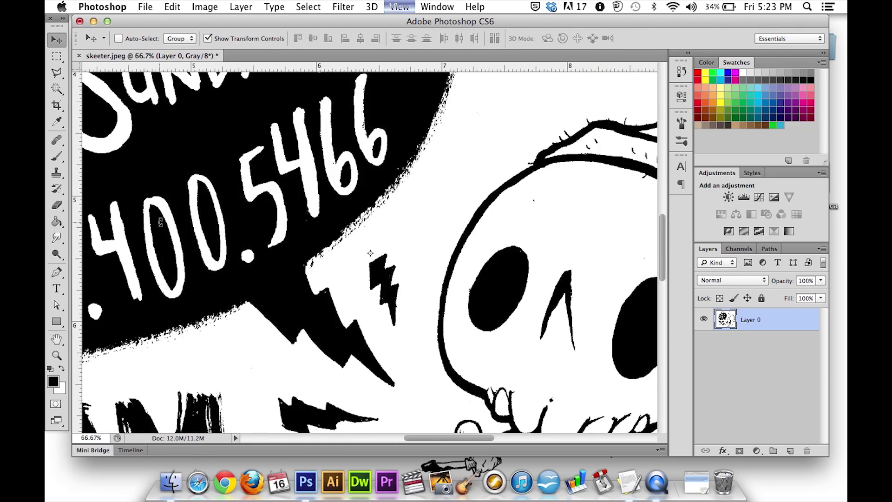
pyautogui.press('super+equal')
pyautogui.press('super+equal')
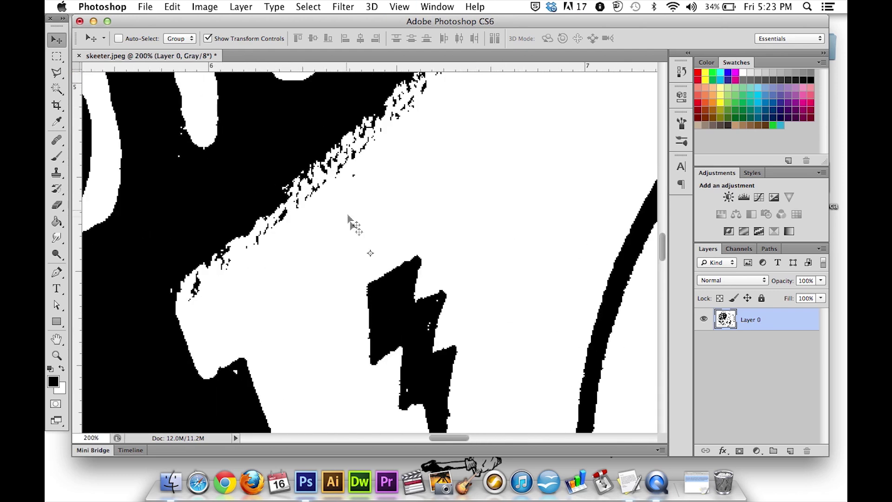
pyautogui.press('super+minus')
pyautogui.press('super+minus')
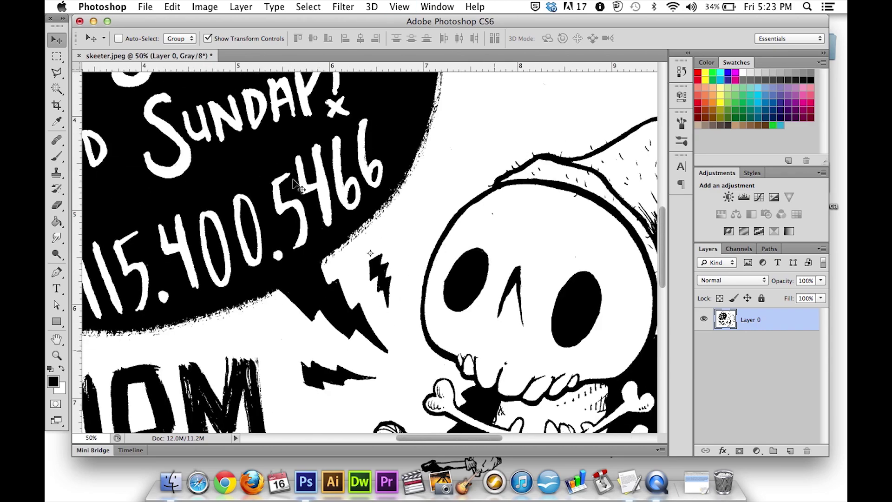
pyautogui.press('super+minus')
pyautogui.press('super+minus')
pyautogui.press('super+minus')
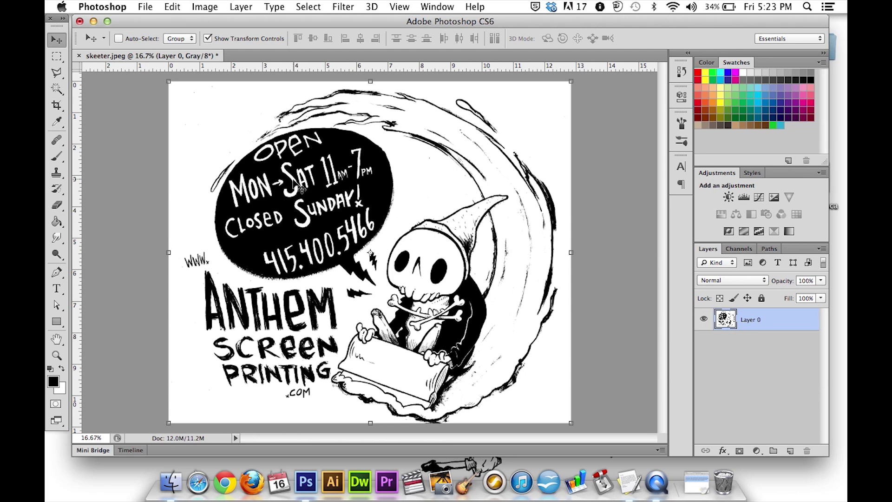
# - Open the File menu, close it, then reopen it to show commands like Print
pyautogui.click(145, 7)
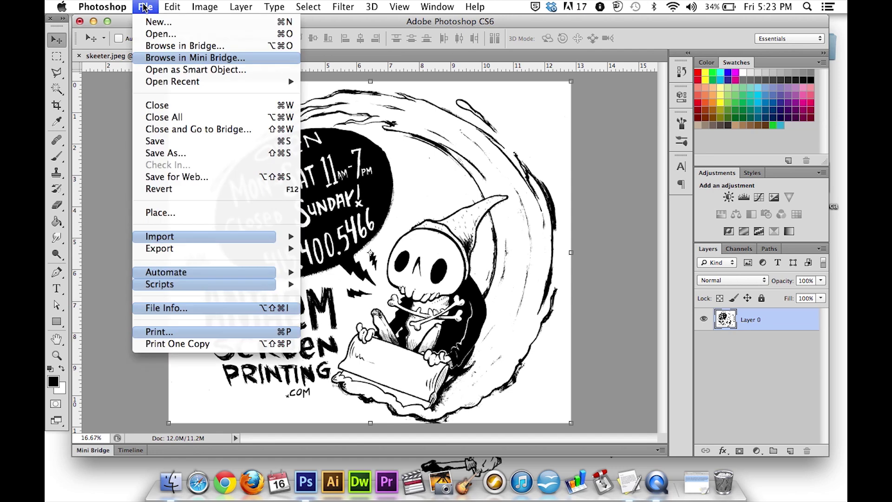
pyautogui.click(145, 8)
pyautogui.click(145, 7)
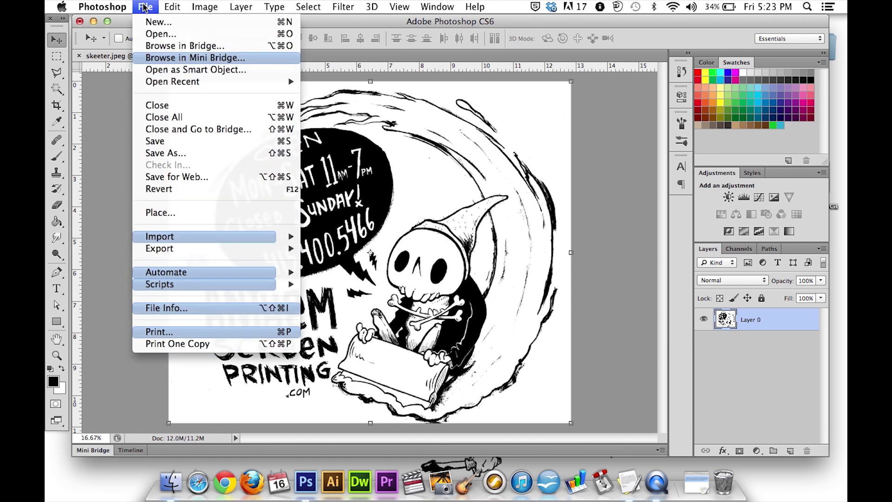